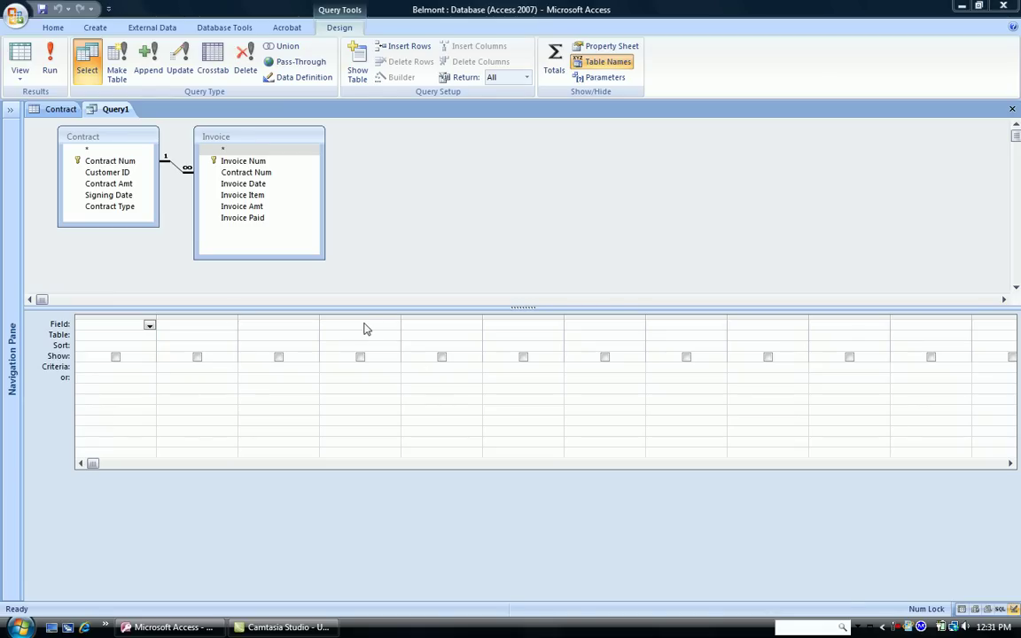
Step: Add Contract Num, Contract Amt, Invoice Item, Invoice Paid and Invoice Amt from the field lists to the grid
{"action": "left_click", "coordinate": [110, 161]}
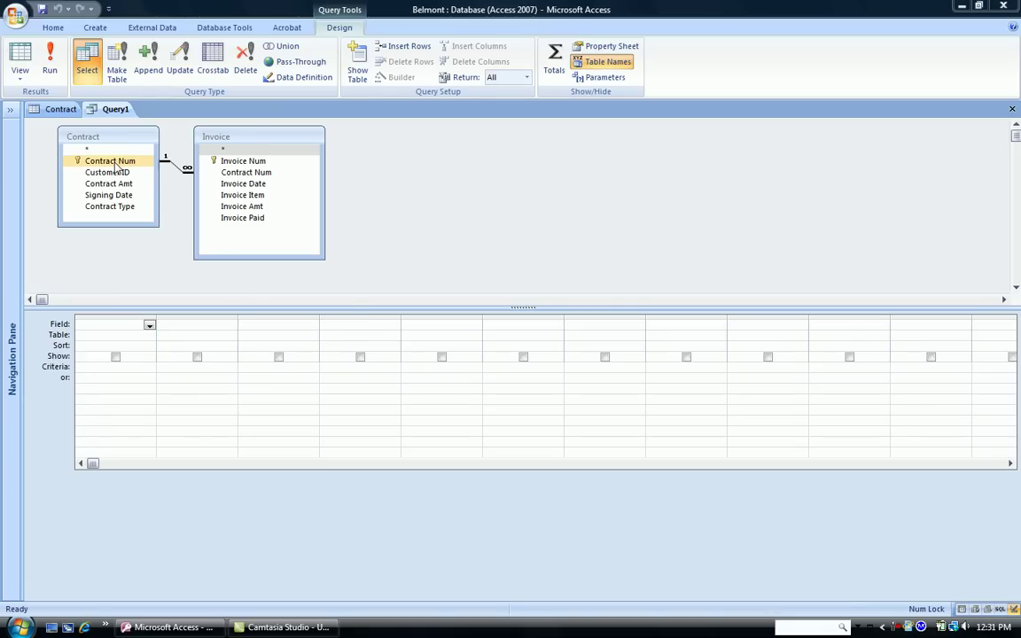
{"action": "double_click", "coordinate": [110, 162]}
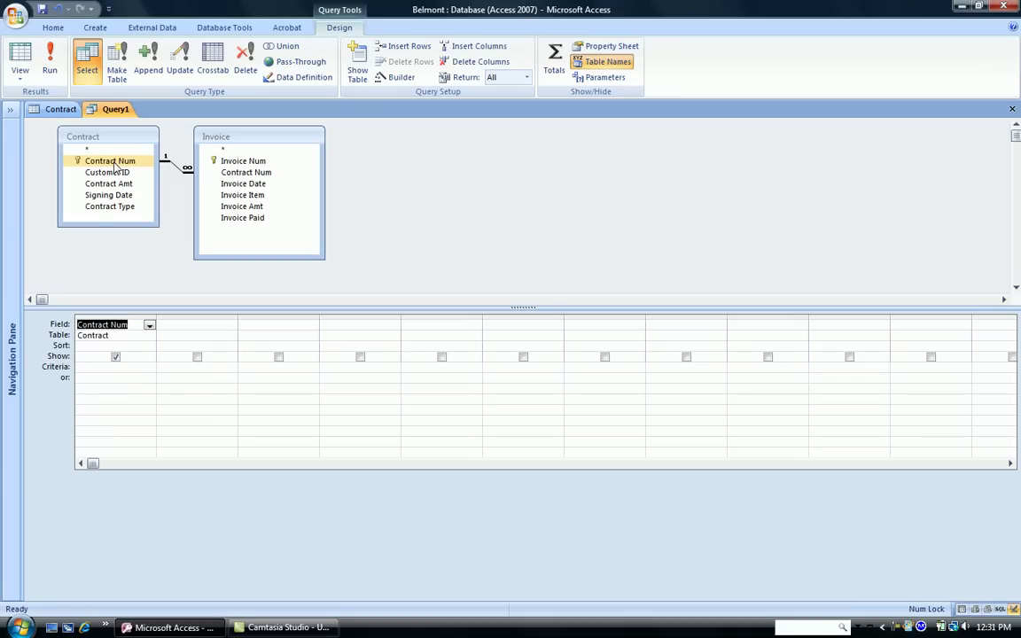
{"action": "left_click", "coordinate": [108, 184]}
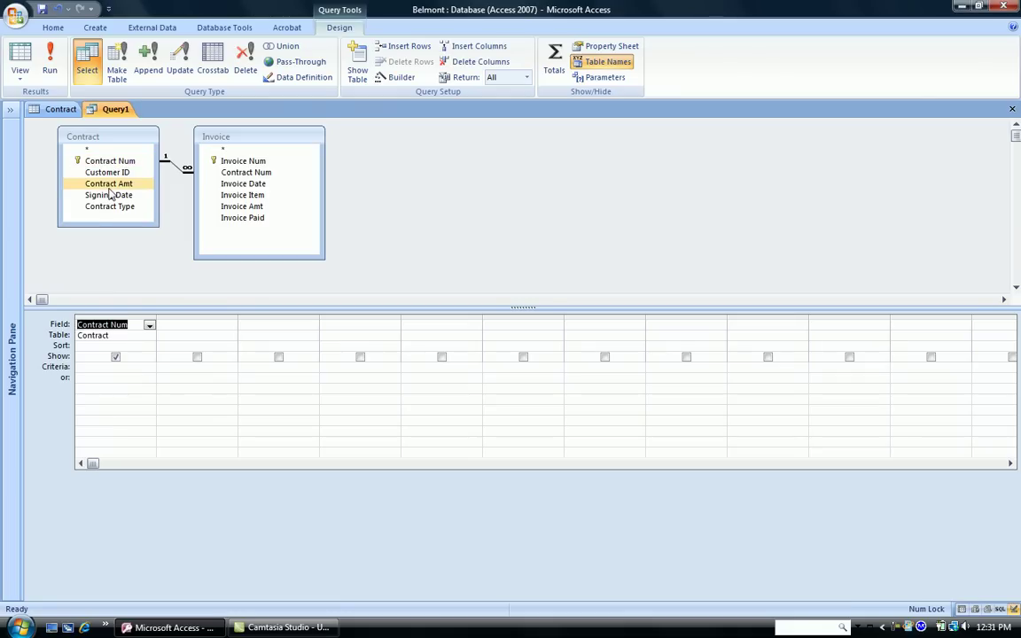
{"action": "double_click", "coordinate": [108, 185]}
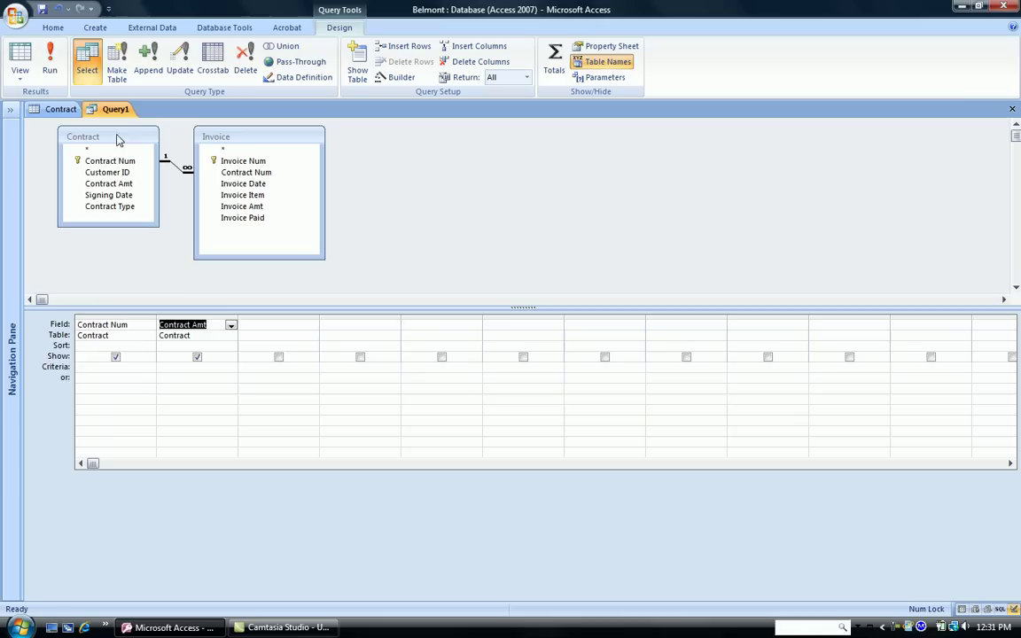
{"action": "left_click", "coordinate": [238, 198]}
{"action": "double_click", "coordinate": [237, 197]}
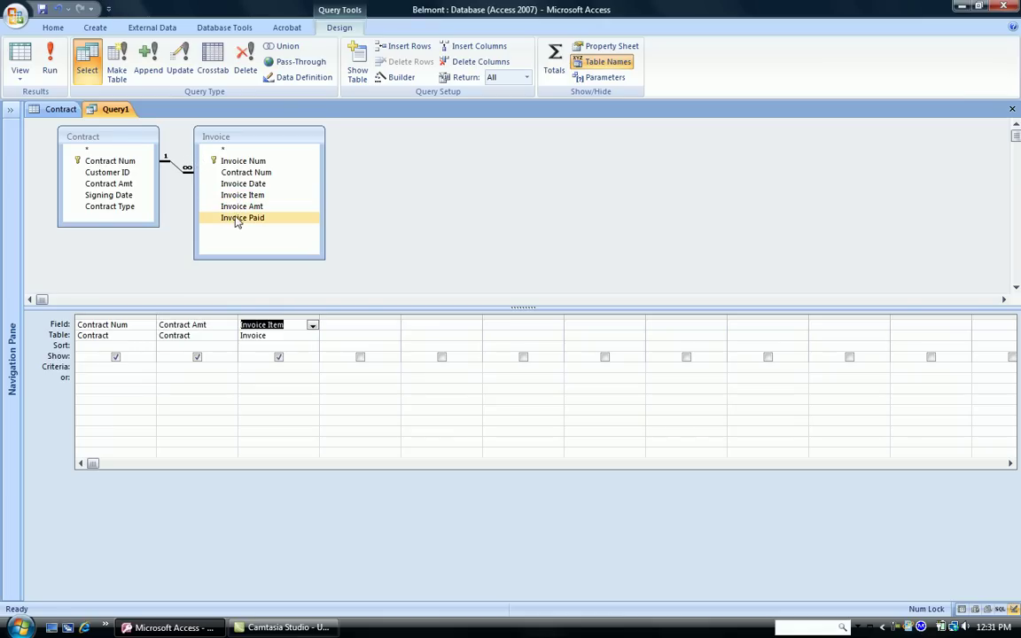
{"action": "double_click", "coordinate": [235, 218]}
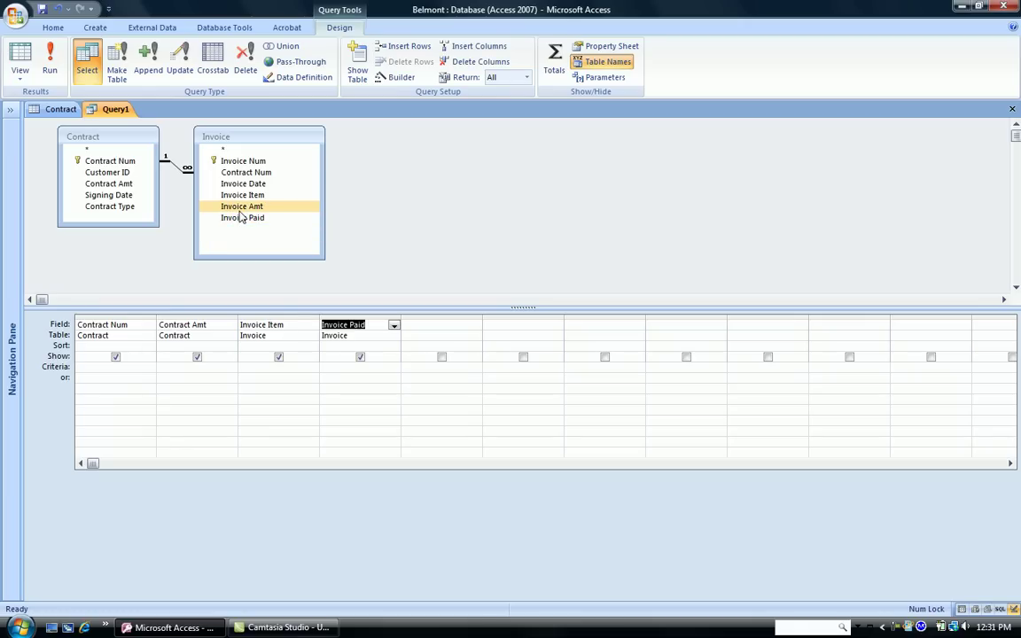
{"action": "double_click", "coordinate": [241, 209]}
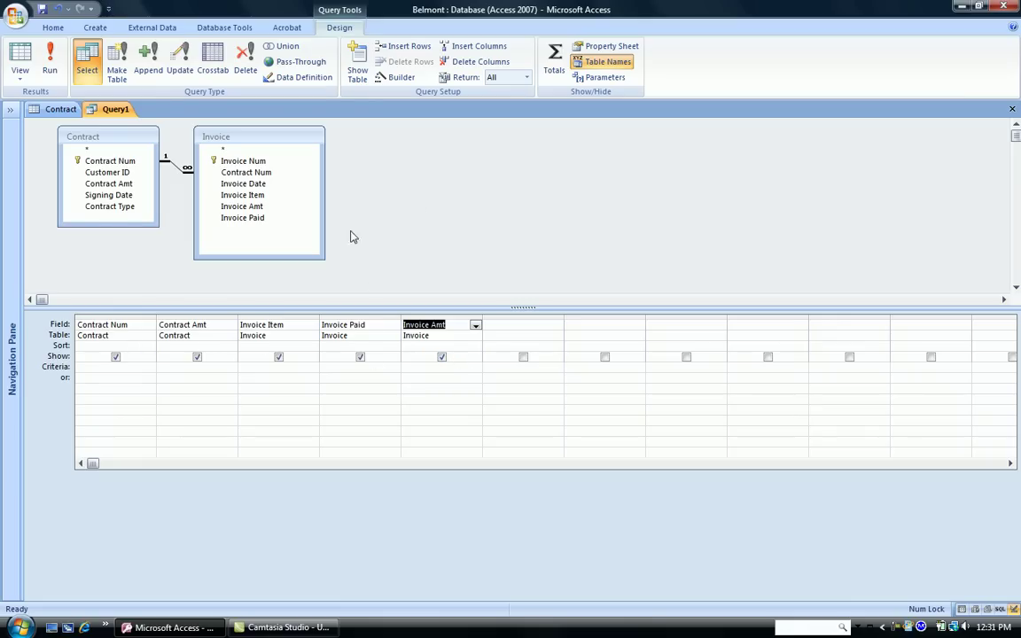
Step: Run the query to list all 172 invoice records in Datasheet view
{"action": "left_click", "coordinate": [49, 62]}
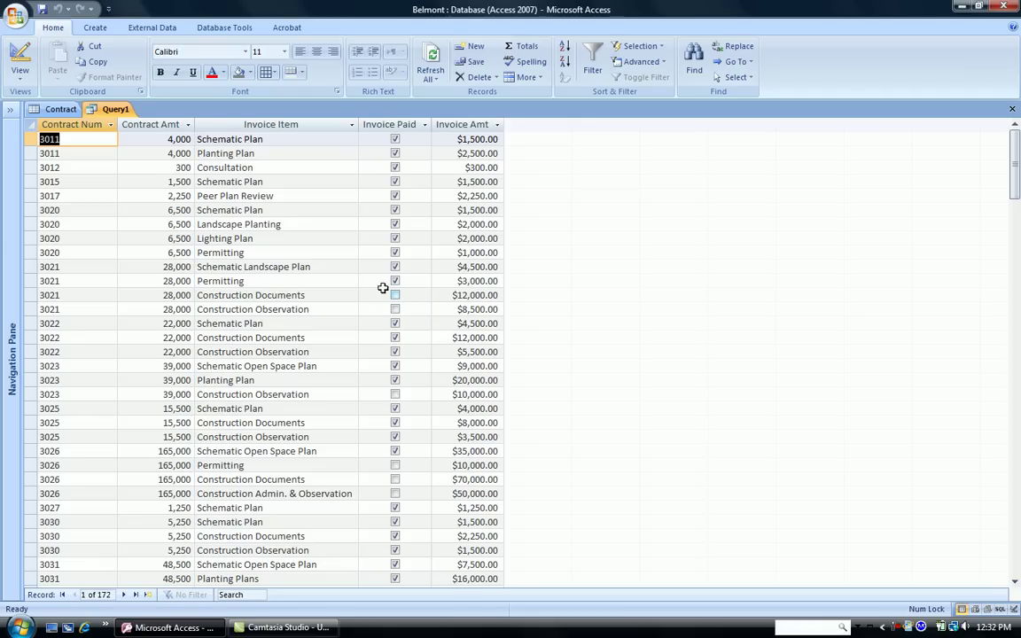
Step: Back in Design view, enter the criterion 'no' under Invoice Paid
{"action": "left_click", "coordinate": [19, 55]}
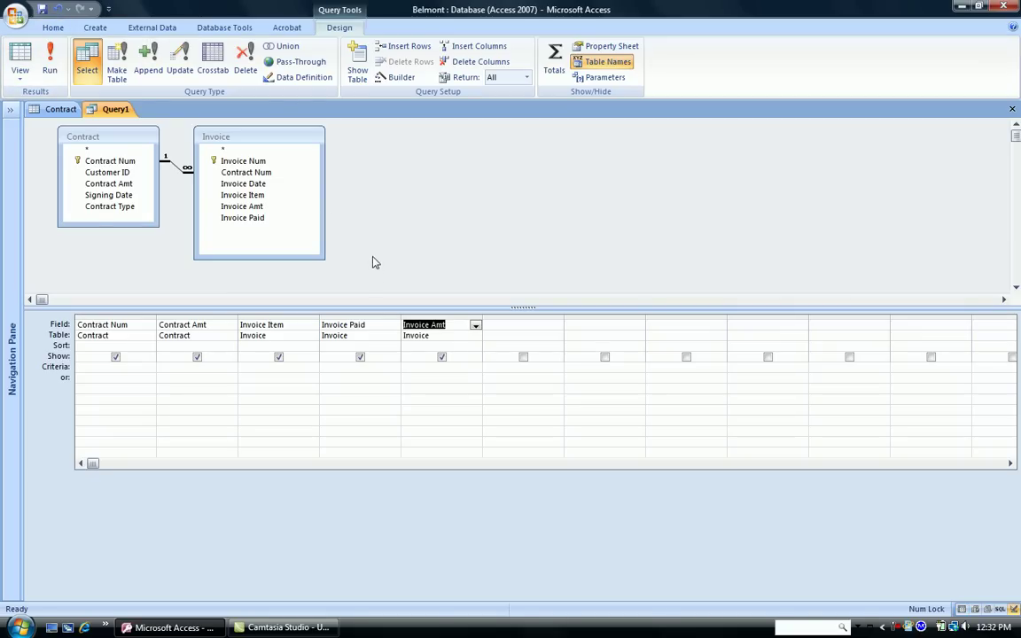
{"action": "left_click", "coordinate": [333, 367]}
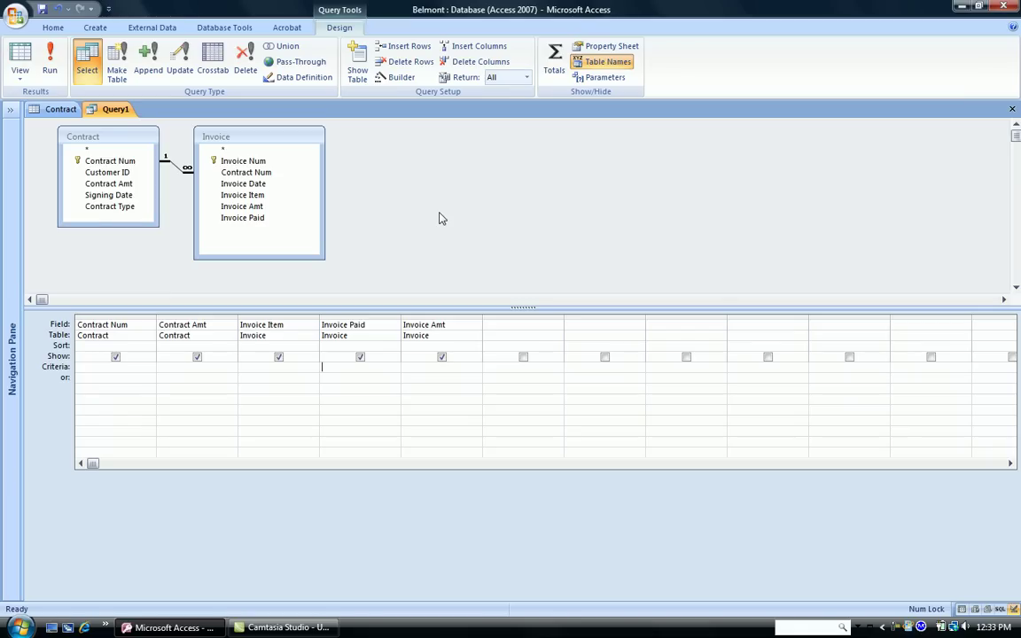
{"action": "type", "text": "no"}
Step: Run the filtered query, showing only the 100 unpaid invoices
{"action": "left_click", "coordinate": [55, 58]}
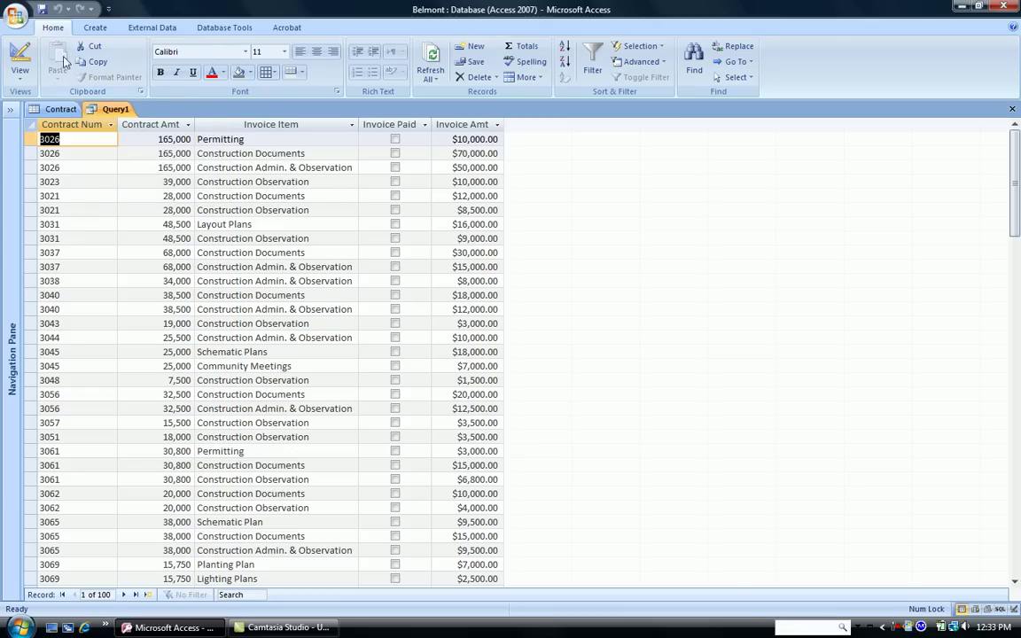
Step: Save the new query with the name 'Unpaid Invoices'
{"action": "left_click", "coordinate": [42, 11]}
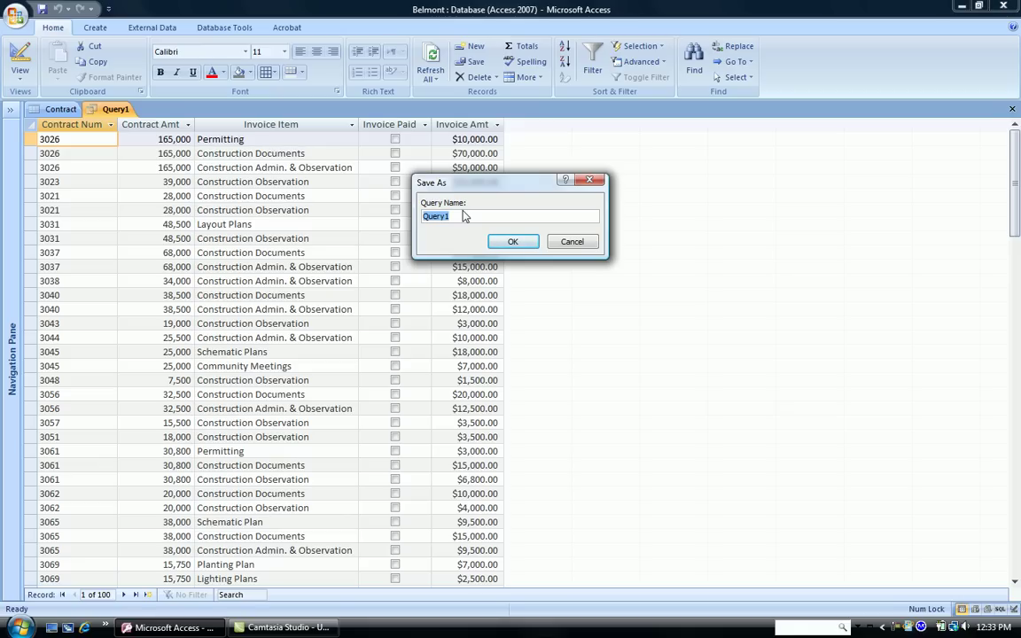
{"action": "type", "text": "Unp"}
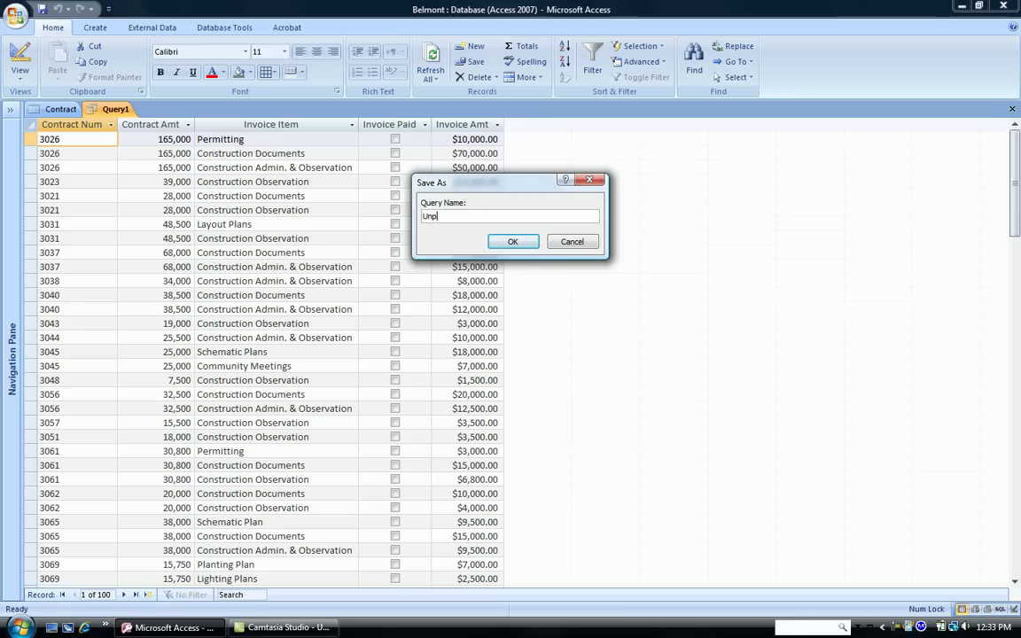
{"action": "type", "text": "aid Invoices"}
{"action": "left_click", "coordinate": [516, 242]}
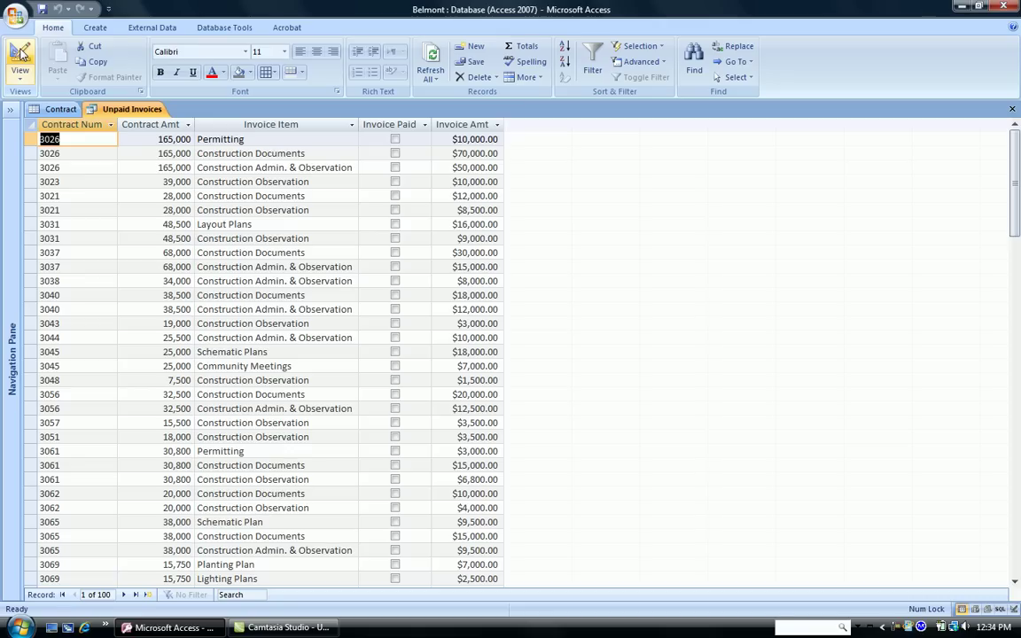
Step: Hide the Invoice Paid column from the results, rerun the query and save it
{"action": "left_click", "coordinate": [20, 53]}
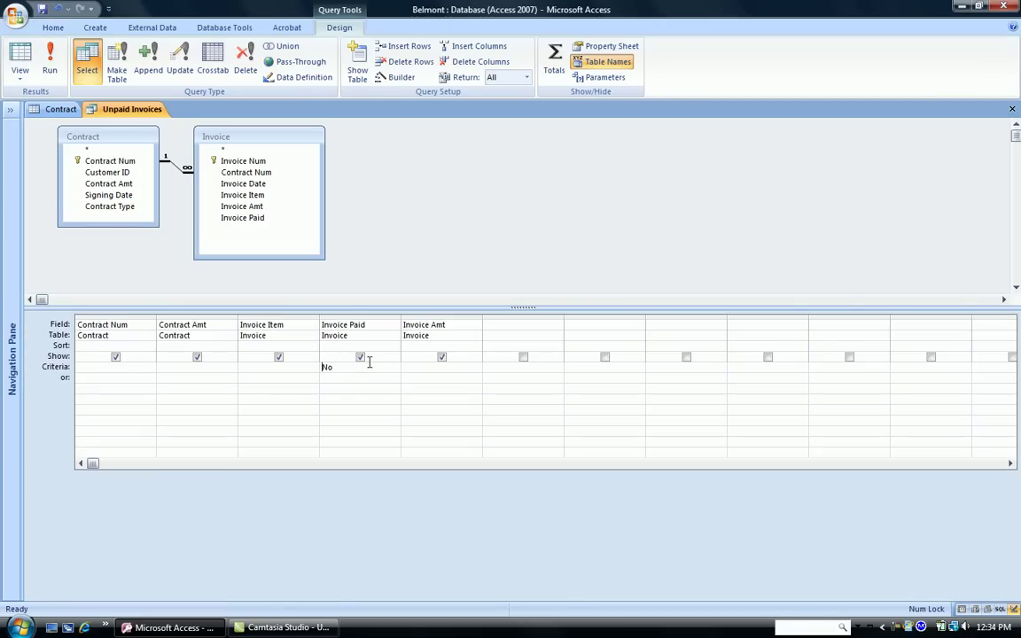
{"action": "left_click", "coordinate": [50, 64]}
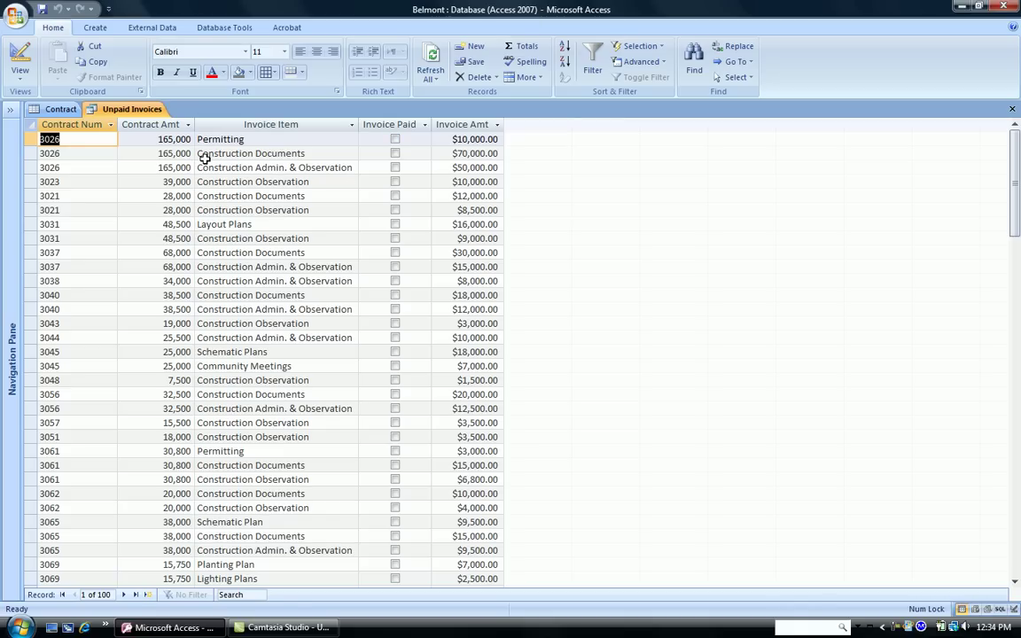
{"action": "left_click", "coordinate": [19, 55]}
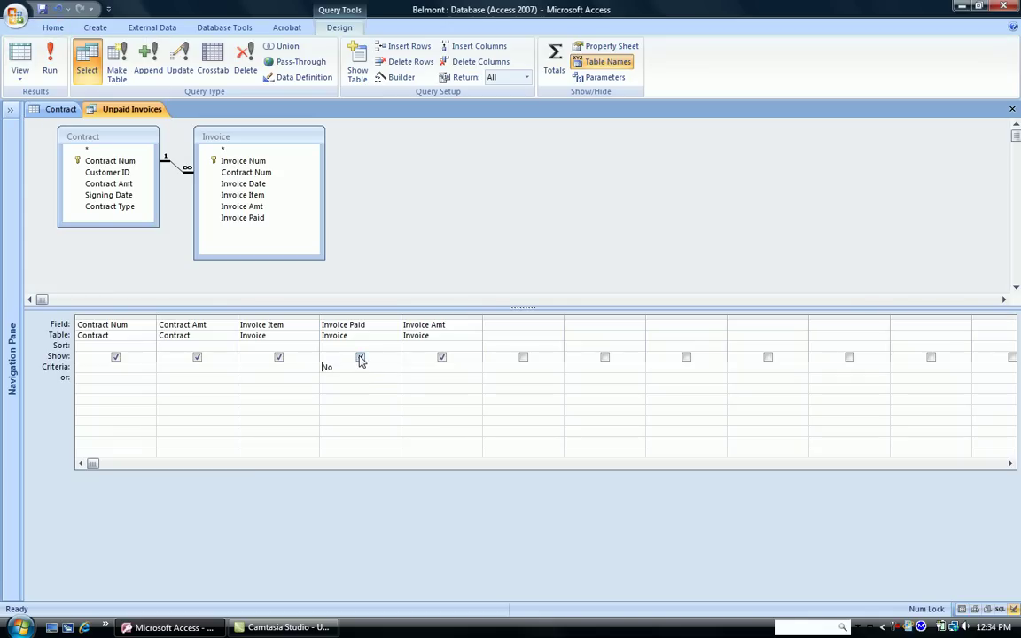
{"action": "left_click", "coordinate": [360, 357]}
{"action": "left_click", "coordinate": [51, 60]}
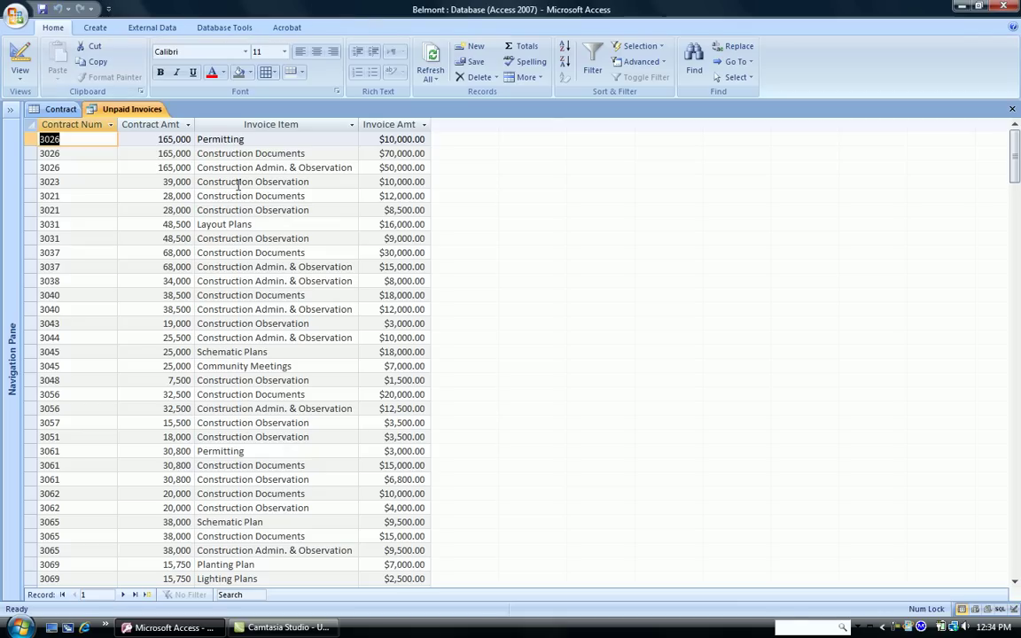
{"action": "left_click", "coordinate": [41, 11]}
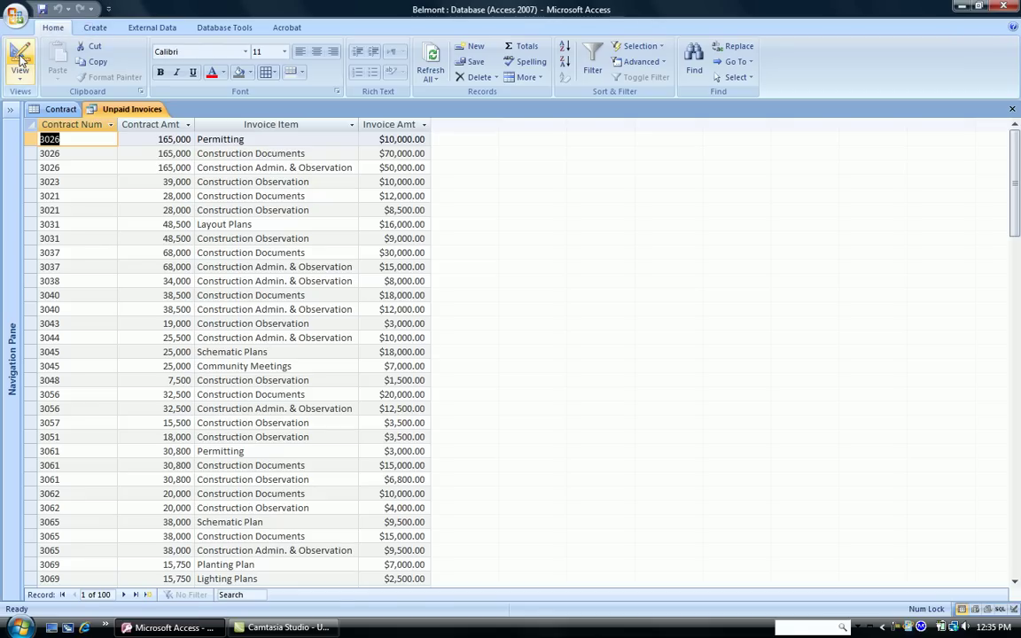
Step: Switch Unpaid Invoices to Design view and select the empty sixth Field cell
{"action": "left_click", "coordinate": [20, 56]}
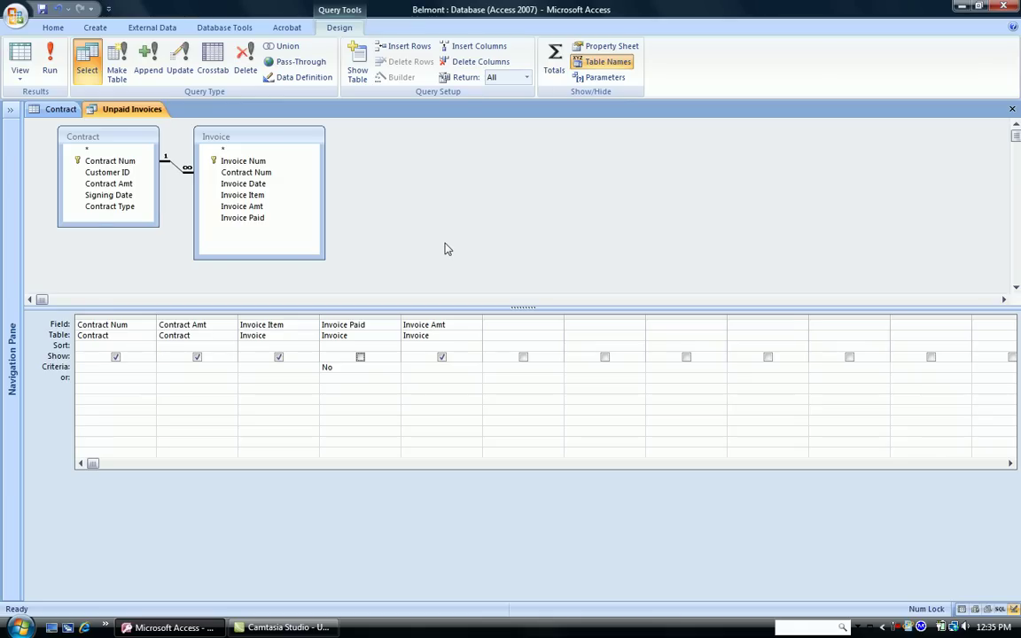
{"action": "left_click", "coordinate": [496, 325]}
{"action": "left_click", "coordinate": [557, 326]}
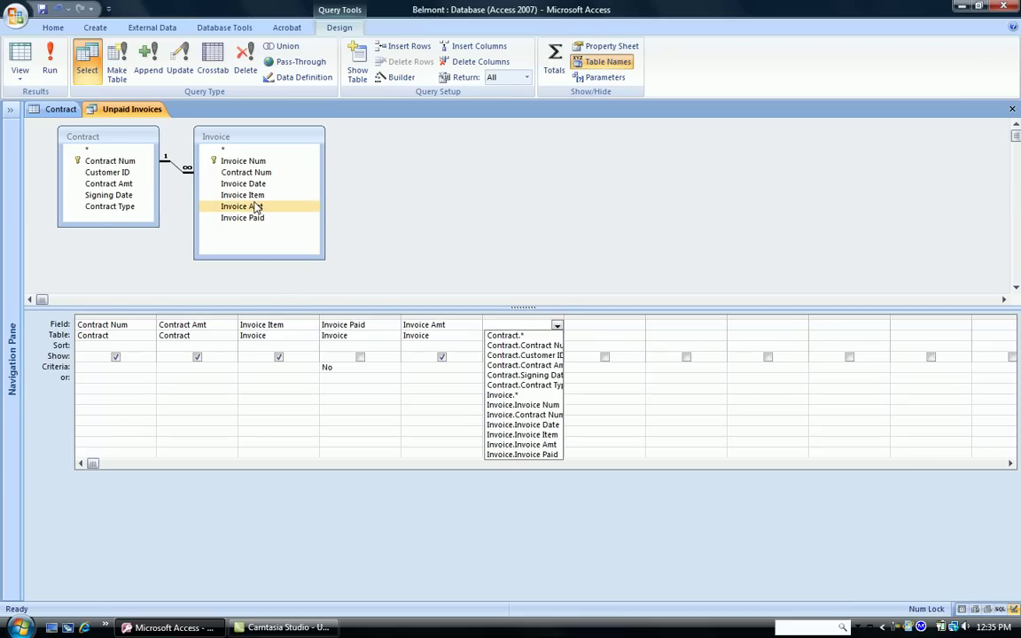
Step: Enter the calculated field Late Fee:[Invoice amt]*.03 in the sixth column
{"action": "left_click", "coordinate": [465, 221]}
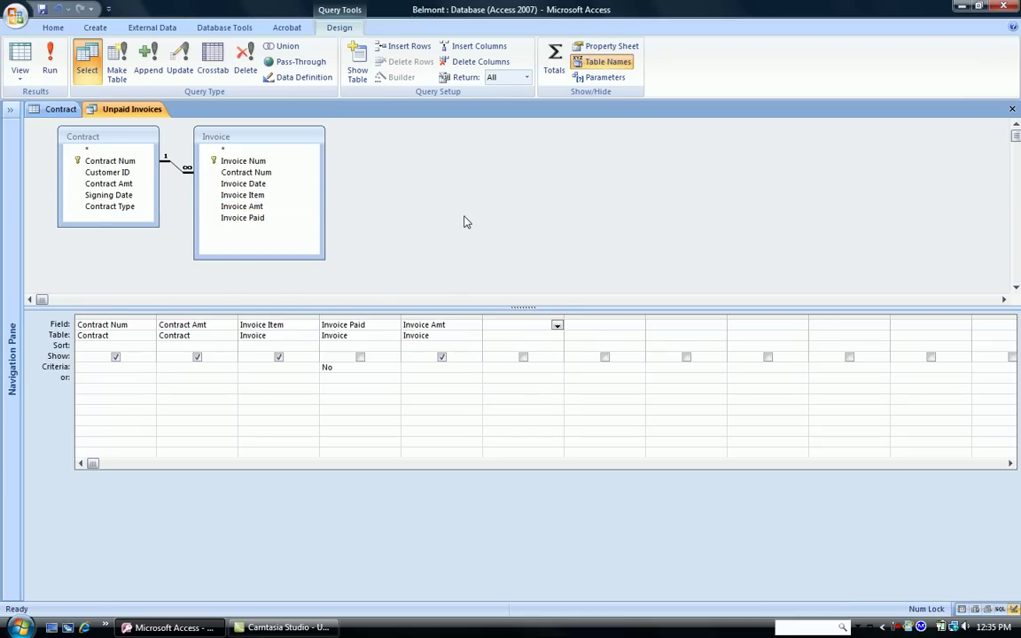
{"action": "left_click", "coordinate": [495, 325]}
{"action": "type", "text": "Late Fee:"}
{"action": "left_click", "coordinate": [100, 162]}
{"action": "left_click_drag", "start_coordinate": [99, 162], "coordinate": [474, 249]}
{"action": "type", "text": "[Invoice amt"}
{"action": "left_click", "coordinate": [257, 206]}
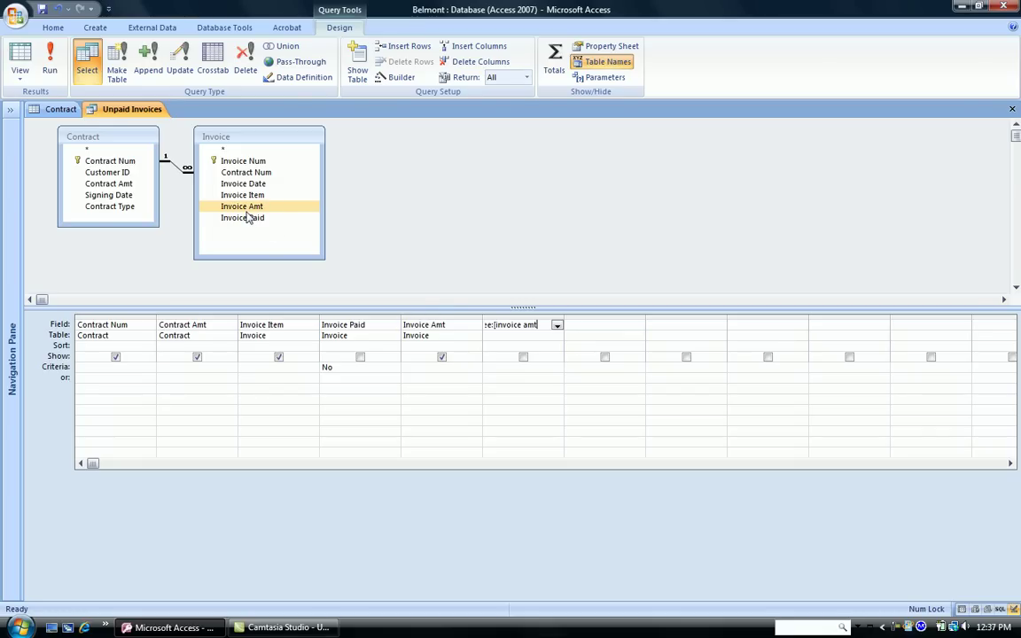
{"action": "left_click", "coordinate": [360, 267]}
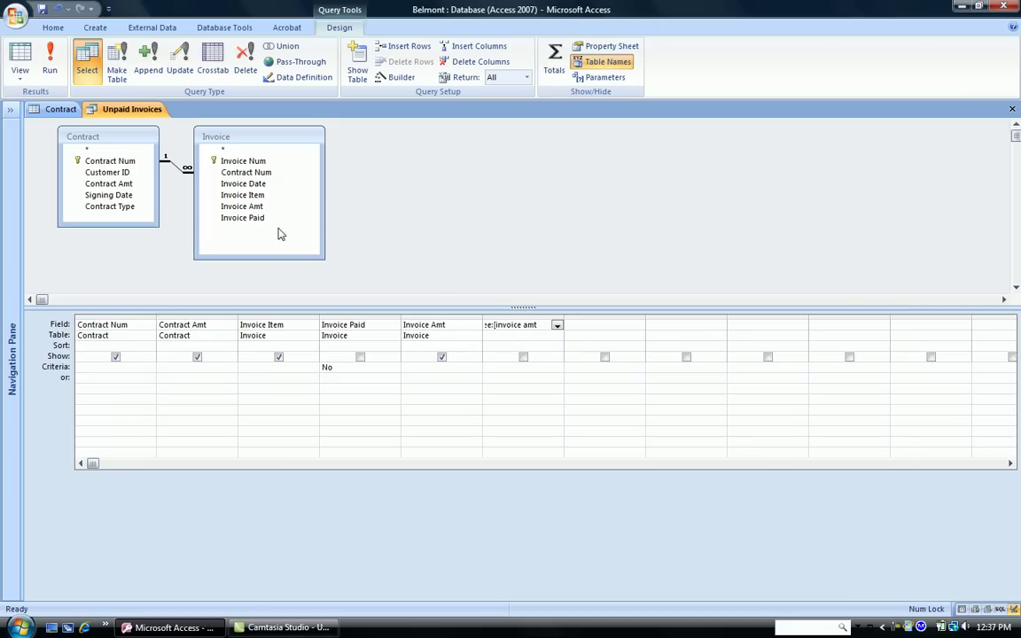
{"action": "left_click", "coordinate": [256, 206]}
{"action": "type", "text": "]"}
{"action": "type", "text": "*.03"}
Step: Run the query to show Late Fee values, e.g. 300 for a $10,000 invoice
{"action": "left_click", "coordinate": [44, 58]}
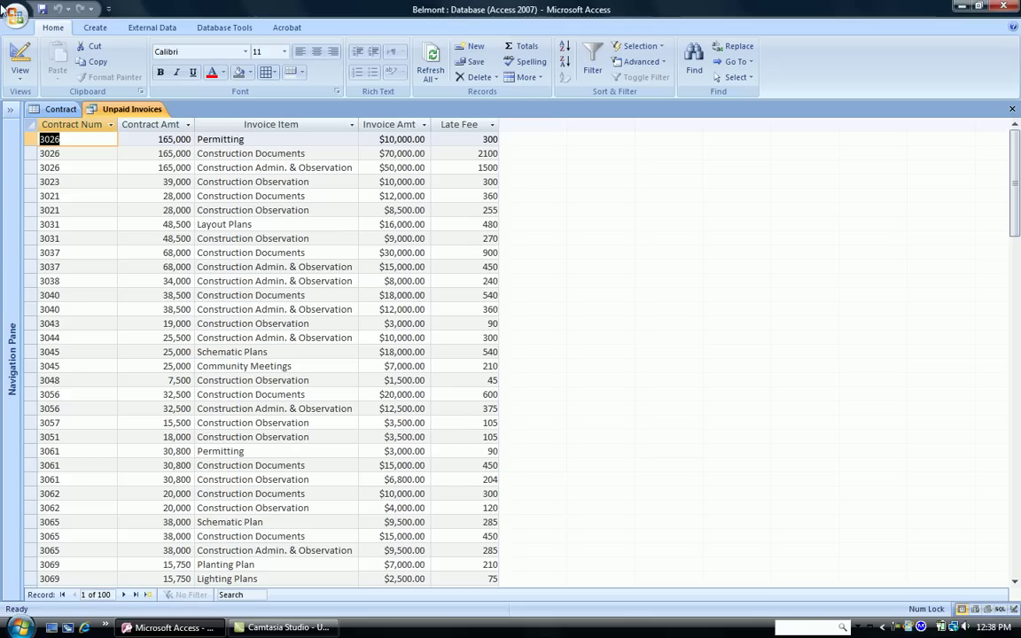
Step: Switch back to Design view, where Late Fee appears as the sixth field
{"action": "left_click", "coordinate": [20, 53]}
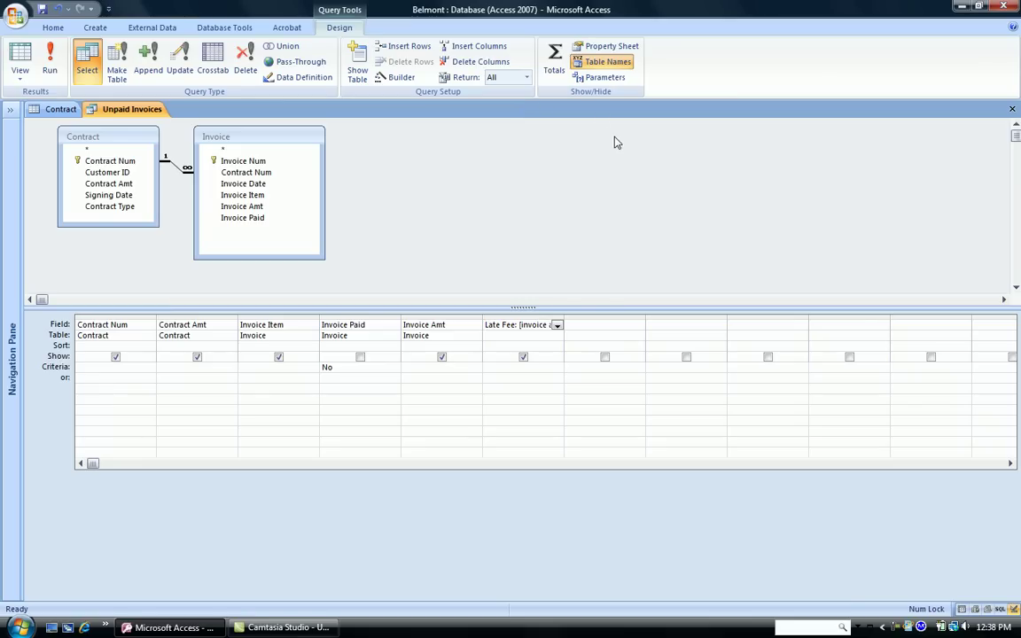
Step: In the Late Fee field's properties, set Format to Currency and Decimal Places to 2
{"action": "left_click", "coordinate": [607, 49]}
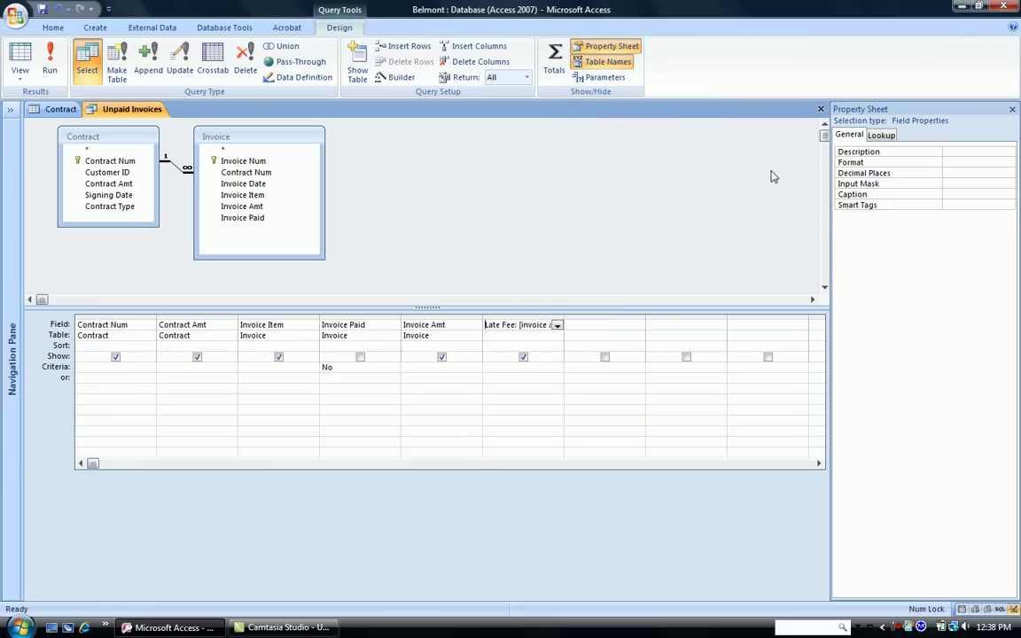
{"action": "left_click", "coordinate": [951, 161]}
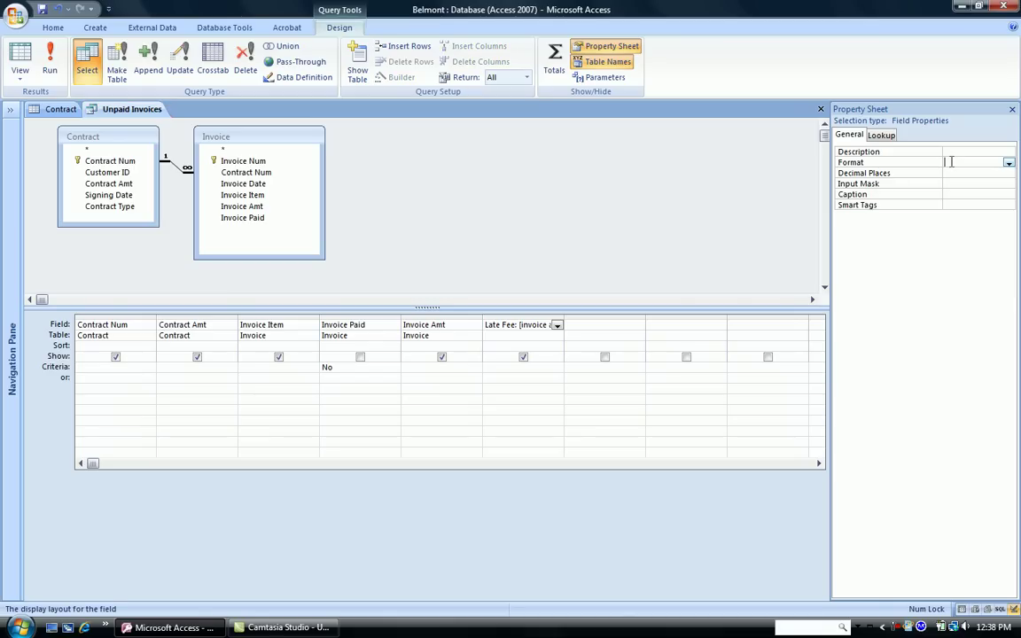
{"action": "left_click", "coordinate": [950, 174]}
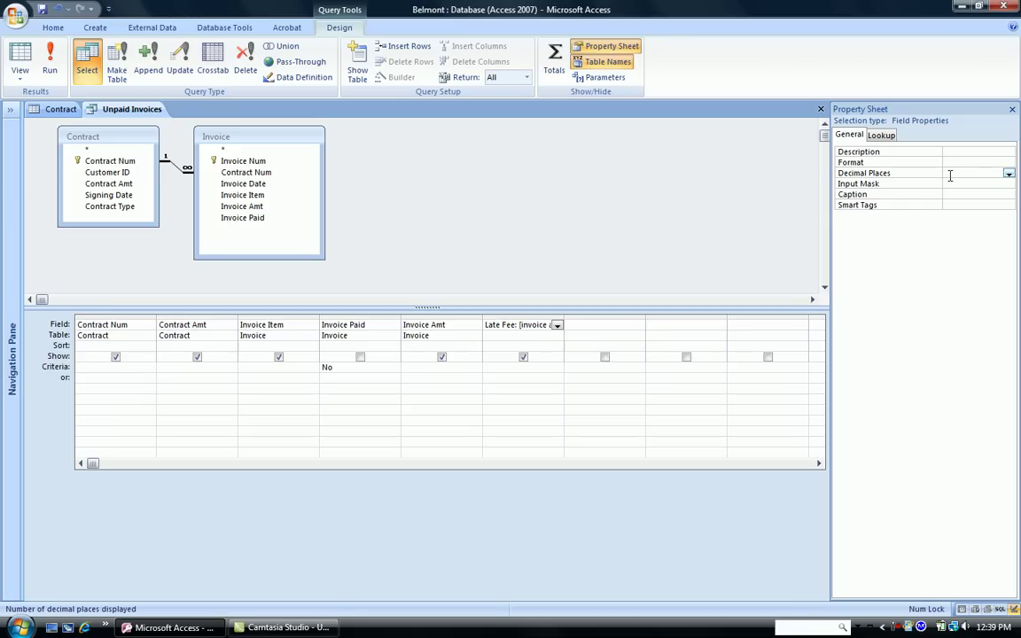
{"action": "left_click", "coordinate": [953, 163]}
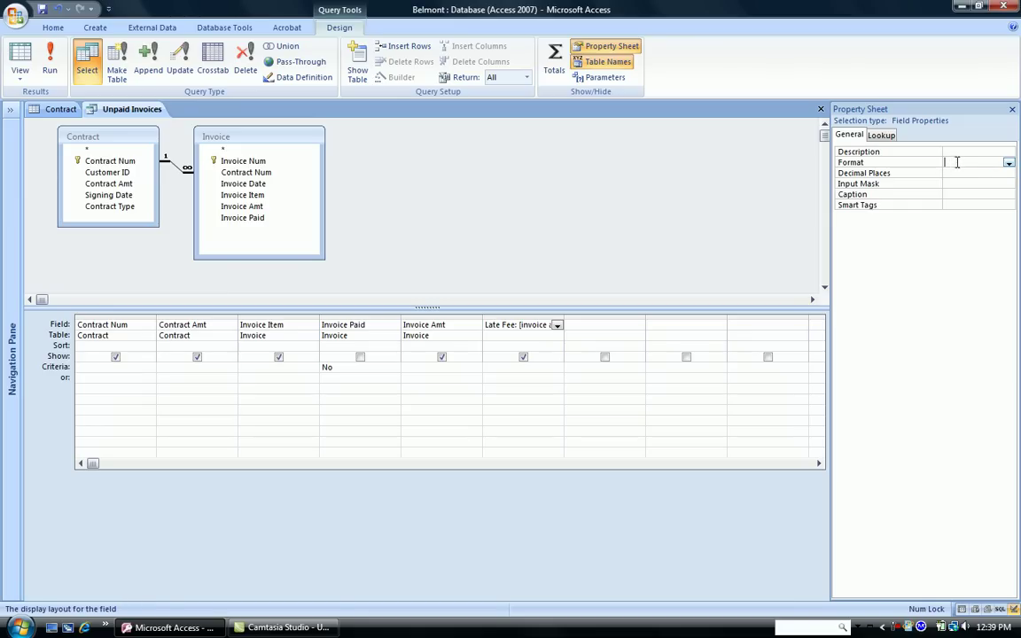
{"action": "left_click", "coordinate": [1009, 164]}
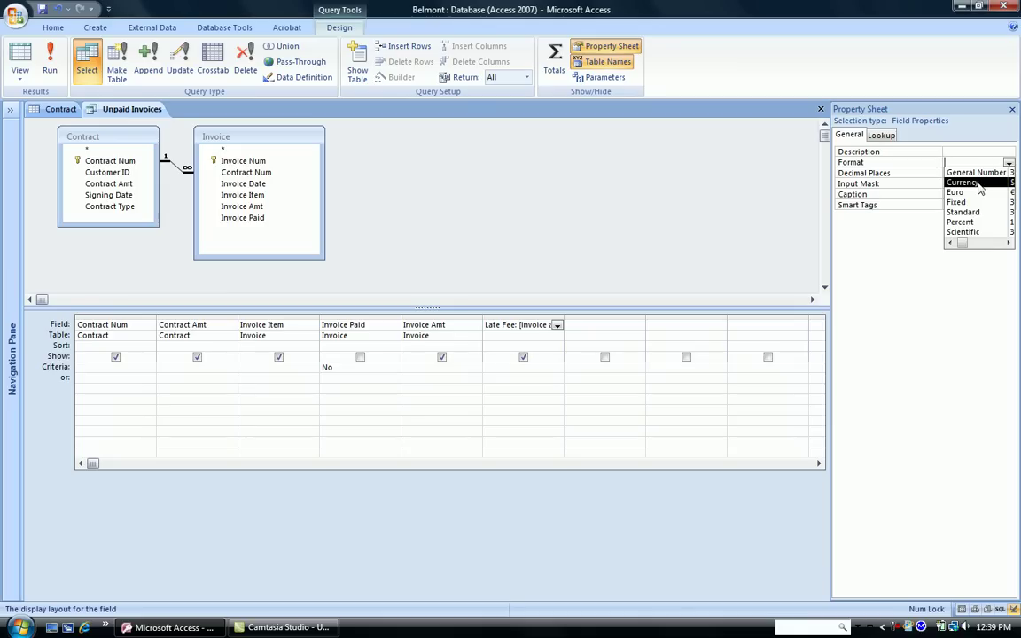
{"action": "left_click", "coordinate": [975, 183]}
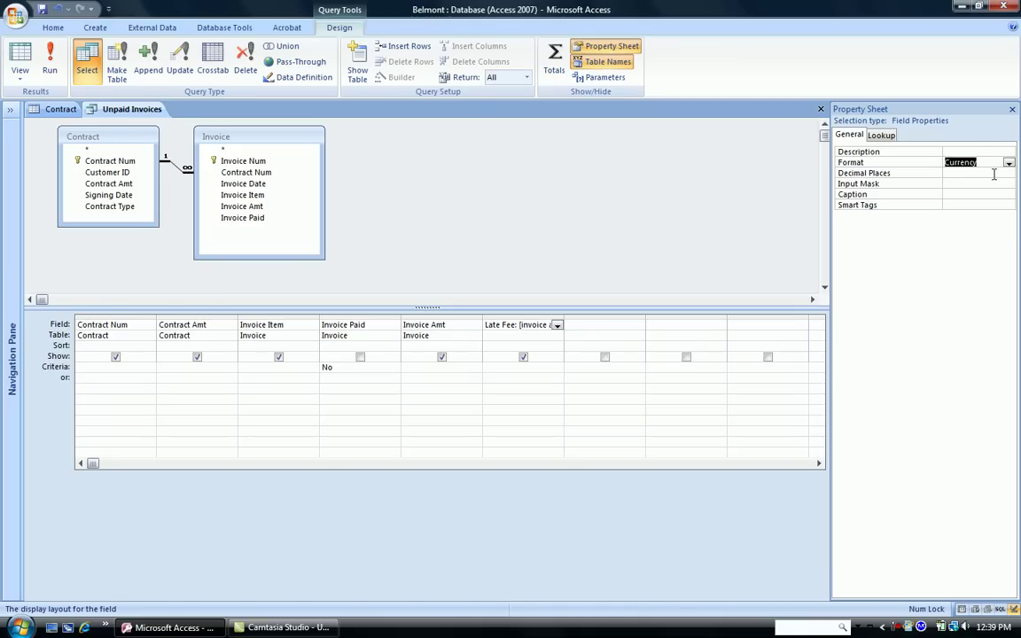
{"action": "left_click", "coordinate": [1007, 175]}
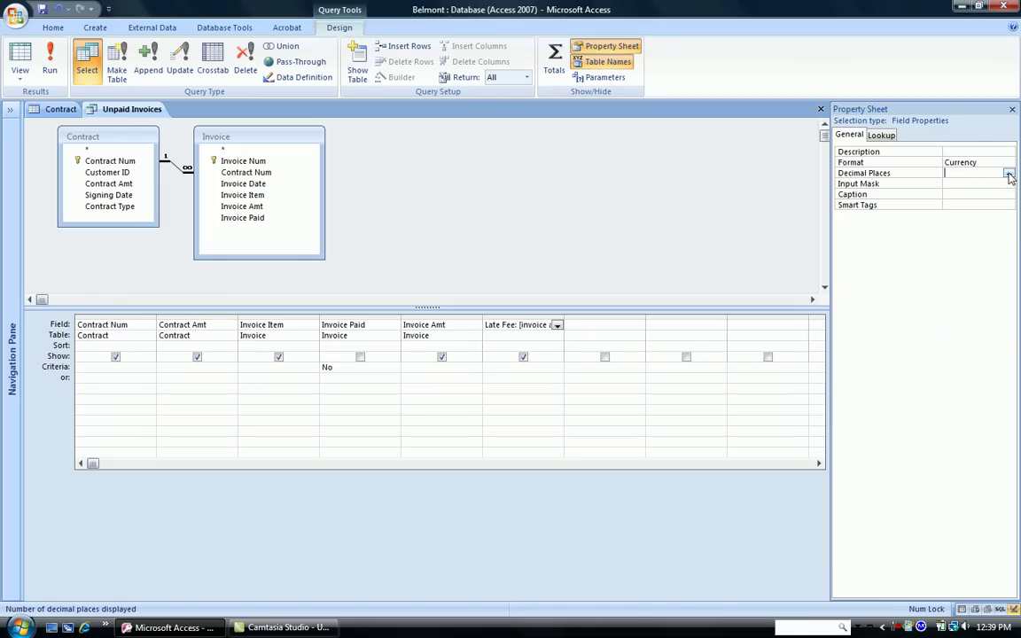
{"action": "left_click", "coordinate": [1008, 174]}
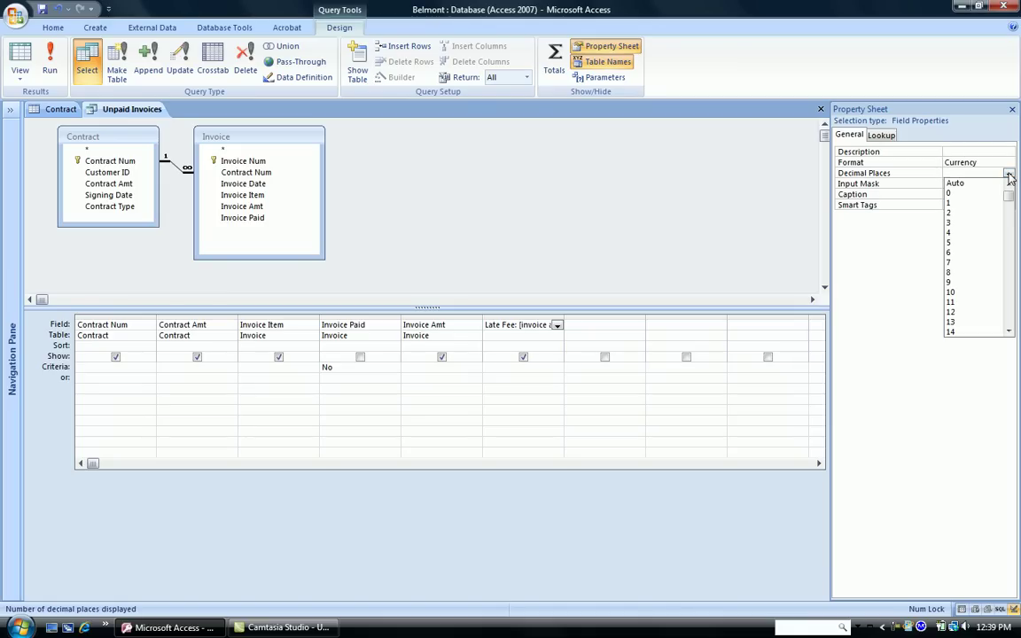
{"action": "left_click", "coordinate": [966, 214]}
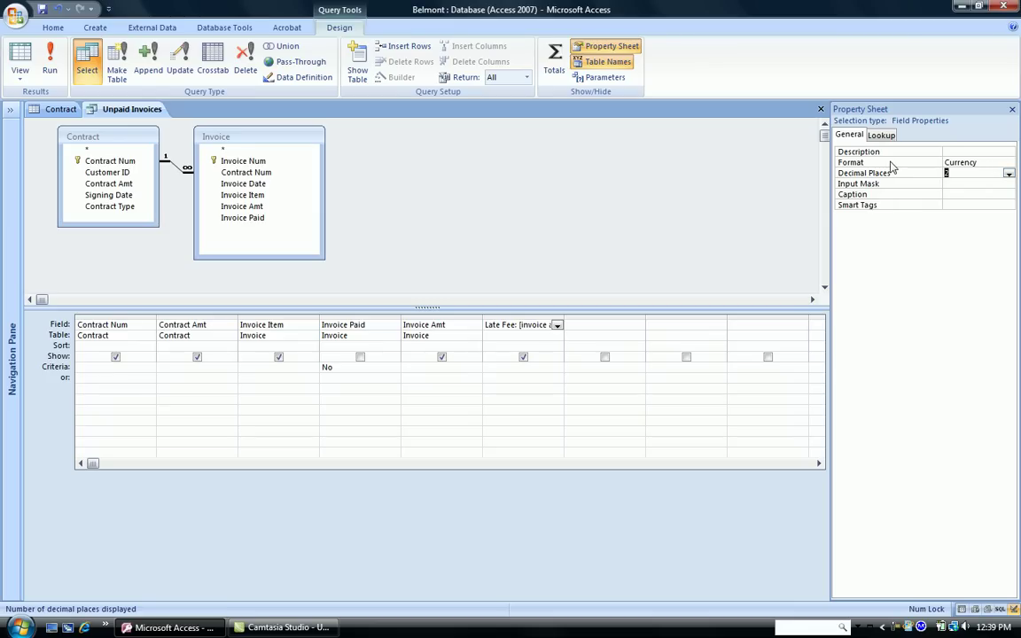
Step: Run the Unpaid Invoices query to confirm Late Fee shows as currency, e.g. $300.00
{"action": "left_click", "coordinate": [53, 69]}
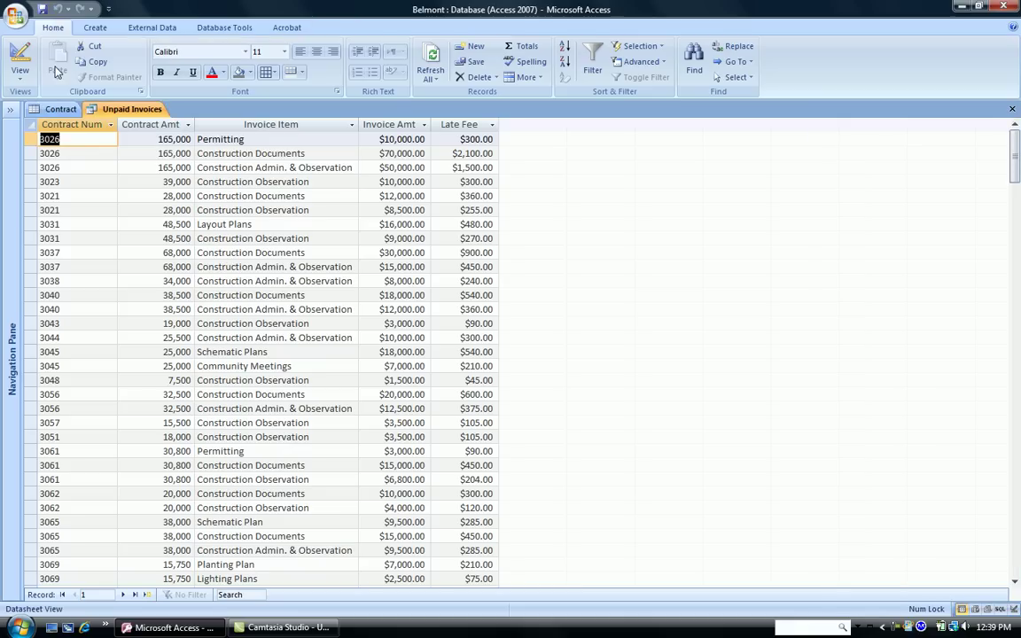